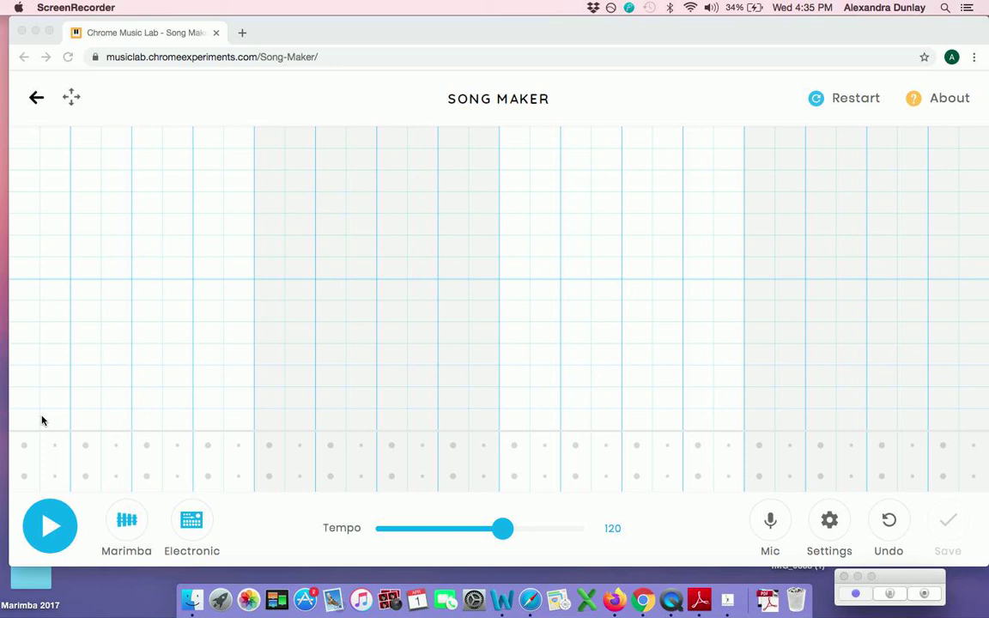
- Place seven melody notes rising one row per column from the lowest row, across grid columns 1 to 7
left_click(35, 420)
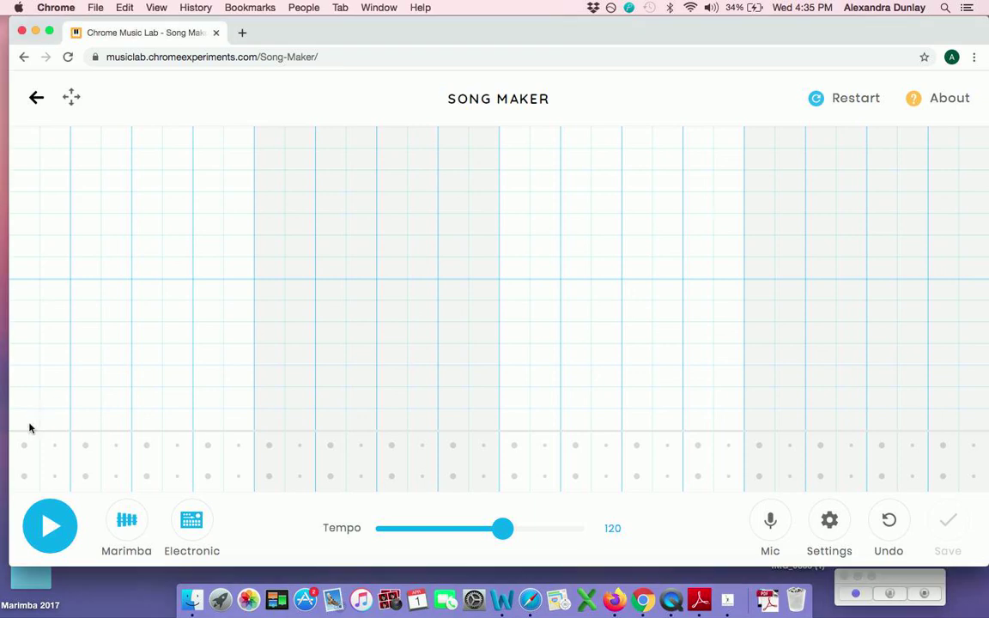
left_click(29, 421)
left_click(59, 399)
left_click(89, 378)
left_click(115, 357)
left_click(148, 334)
left_click(177, 311)
left_click(208, 290)
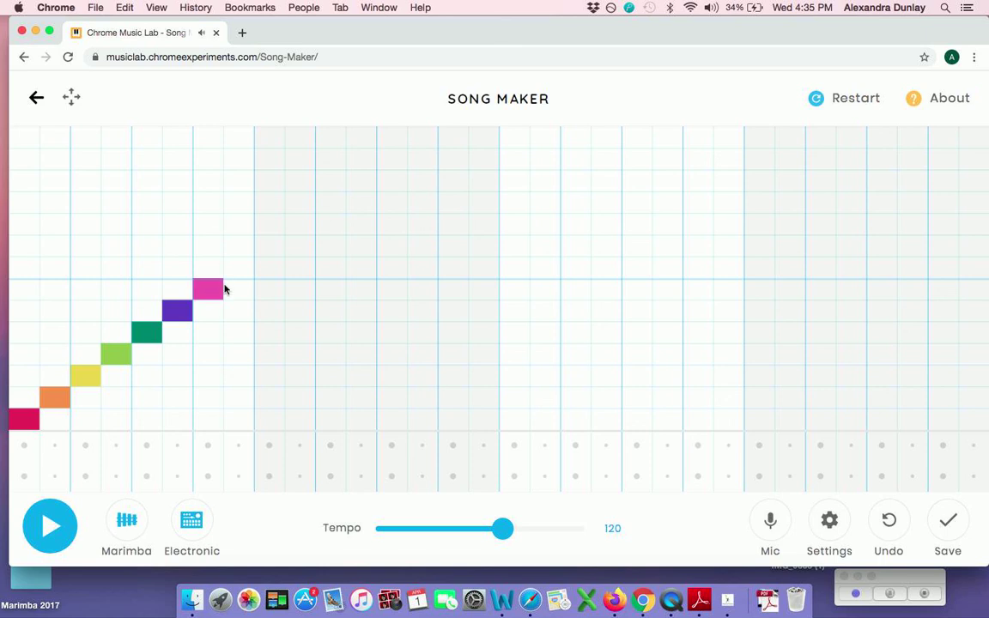
- Place a run of melody notes descending one row per column from the highest row, across columns 8 to 15, leaving column 11 empty
left_click(238, 137)
left_click(269, 159)
left_click(299, 180)
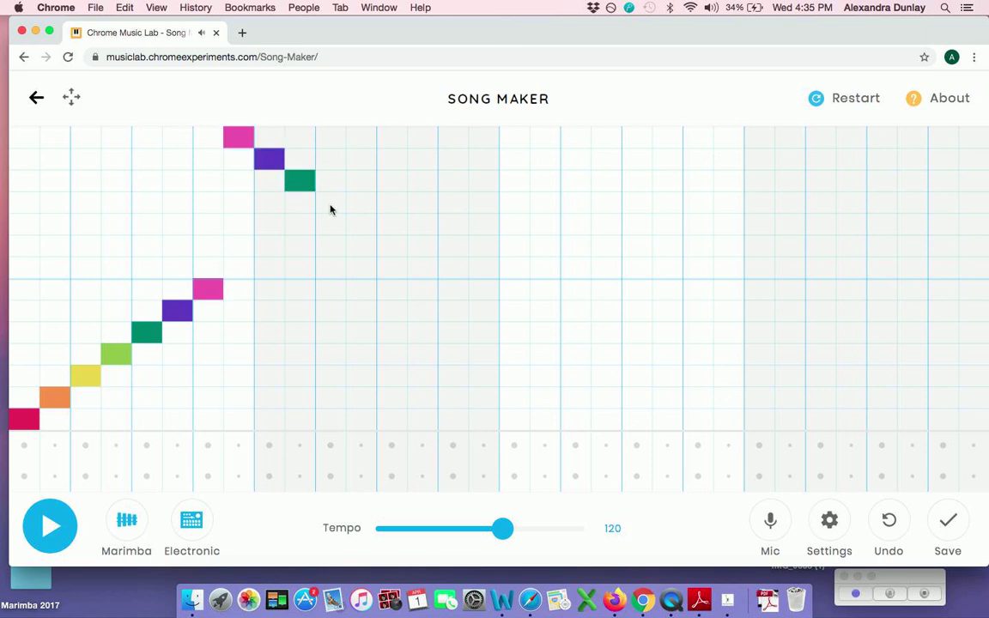
left_click(333, 206)
left_click(334, 206)
left_click(361, 225)
left_click(392, 248)
left_click(421, 268)
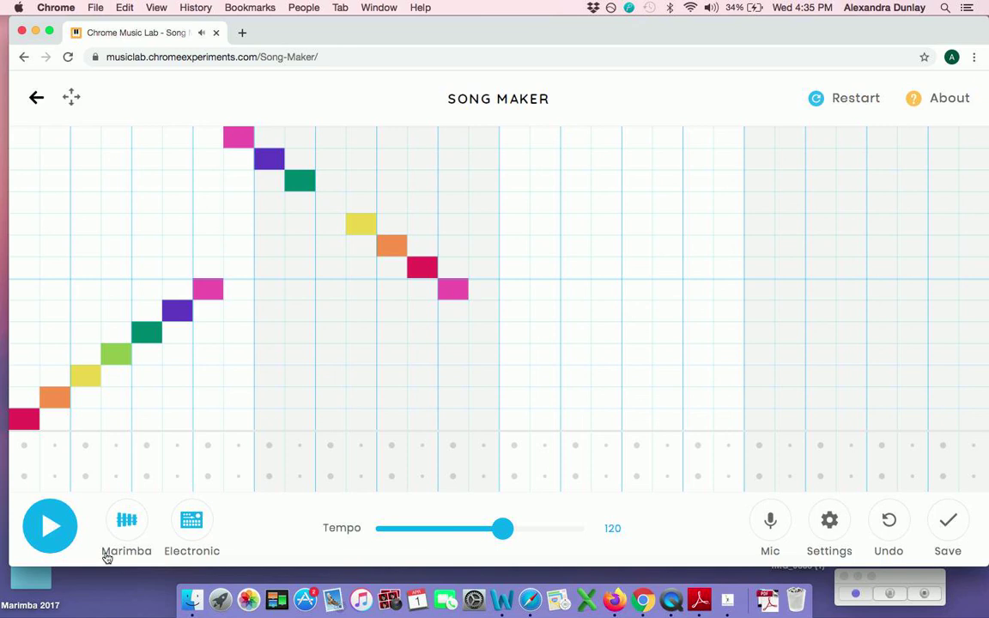
- Cycle through all the melody instruments, ending back on Marimba
left_click(133, 529)
left_click(127, 532)
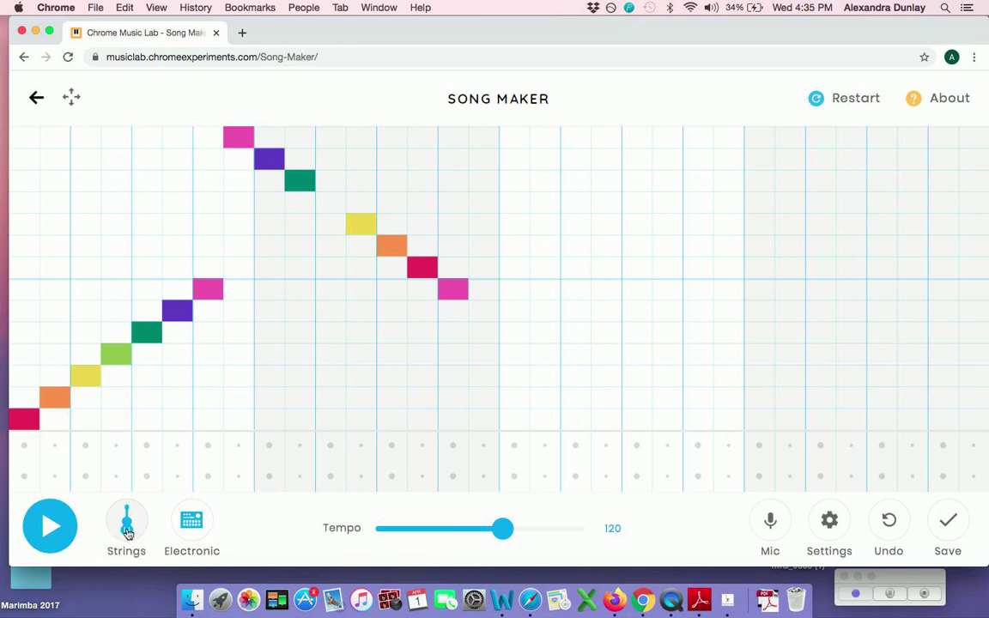
left_click(127, 532)
left_click(128, 533)
left_click(128, 534)
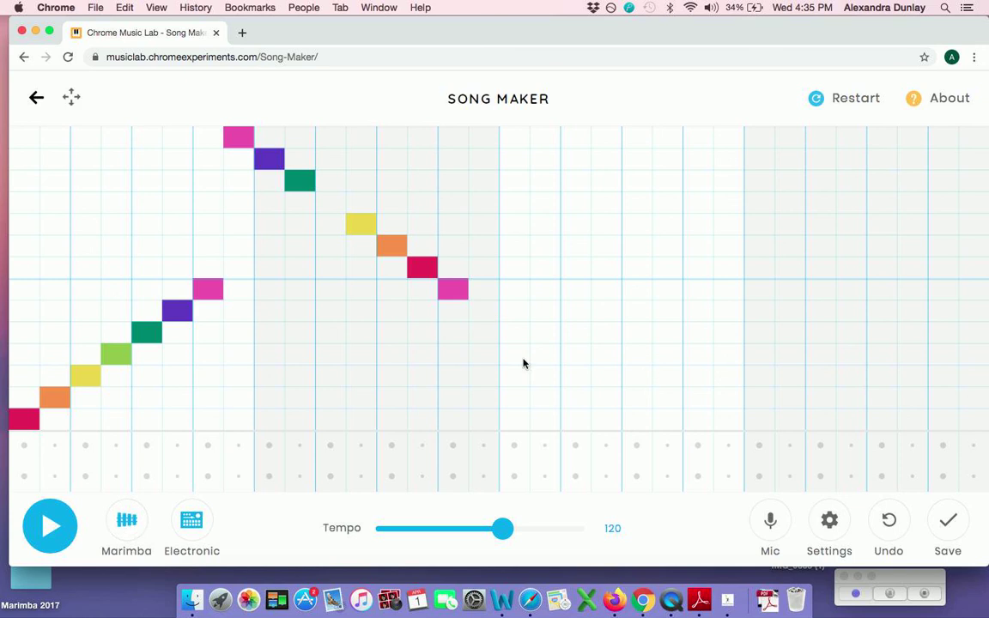
- Scatter melody notes over bars three and four, with single notes in columns 18, 20, 22, 27 and 29 and a stacked pair in column 25
left_click(544, 375)
left_click(607, 224)
left_click(669, 398)
left_click(759, 180)
left_click(759, 202)
left_click(819, 354)
left_click(882, 180)
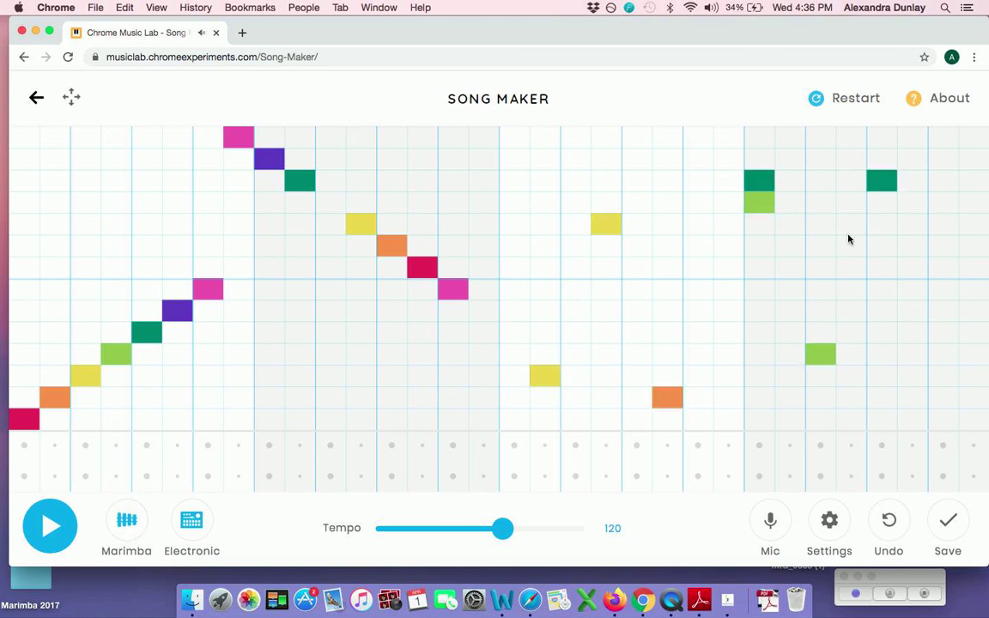
- Stack all seven upper-octave notes in column 27 and all seven lower-octave notes in column 29, removing the stray note from each column
left_click_drag(820, 137, 824, 201)
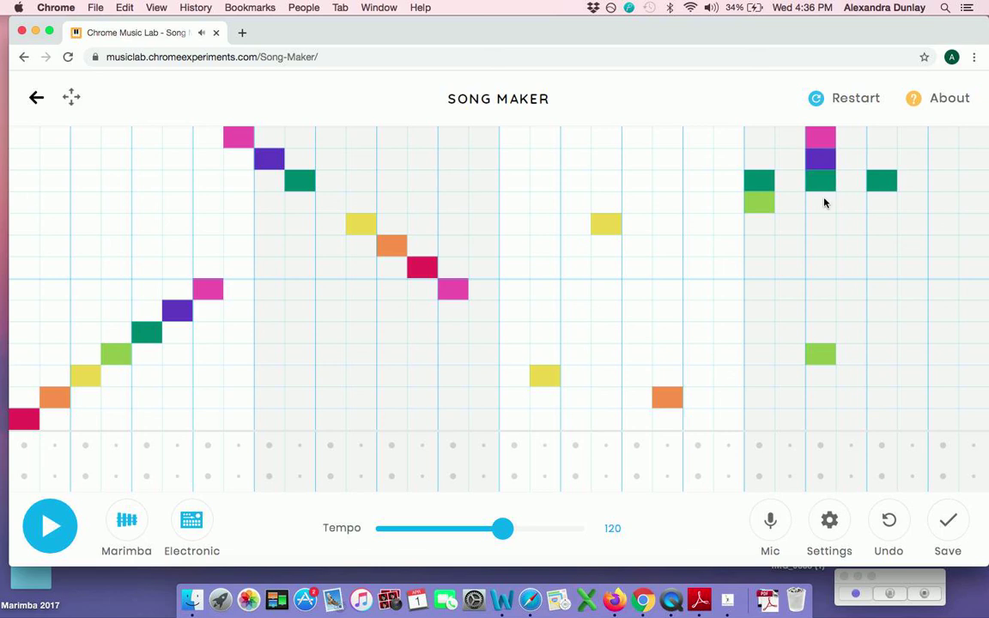
left_click(816, 269)
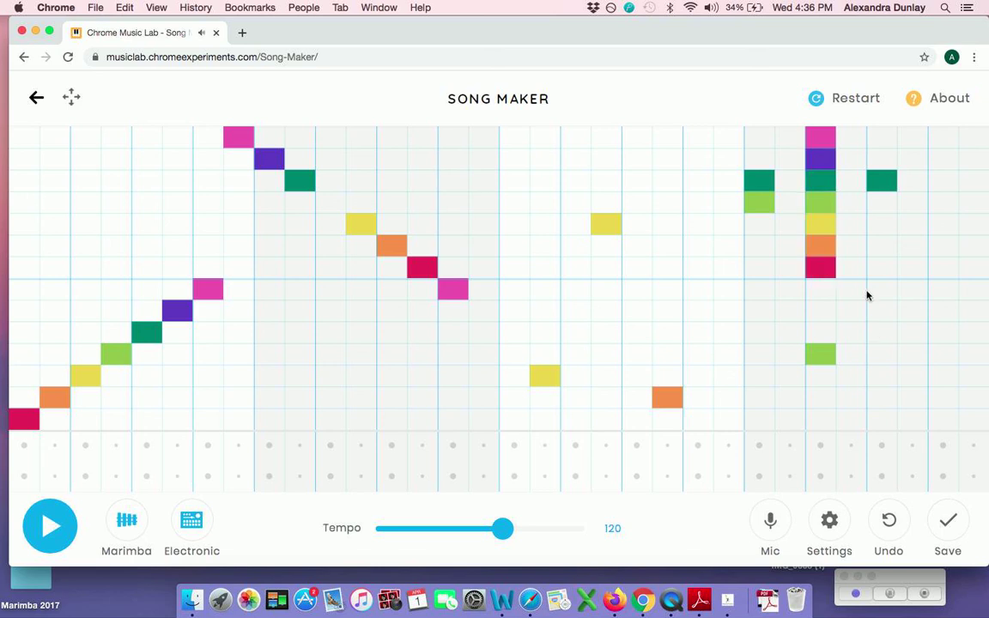
left_click(876, 291)
left_click(878, 312)
left_click(879, 335)
left_click(878, 354)
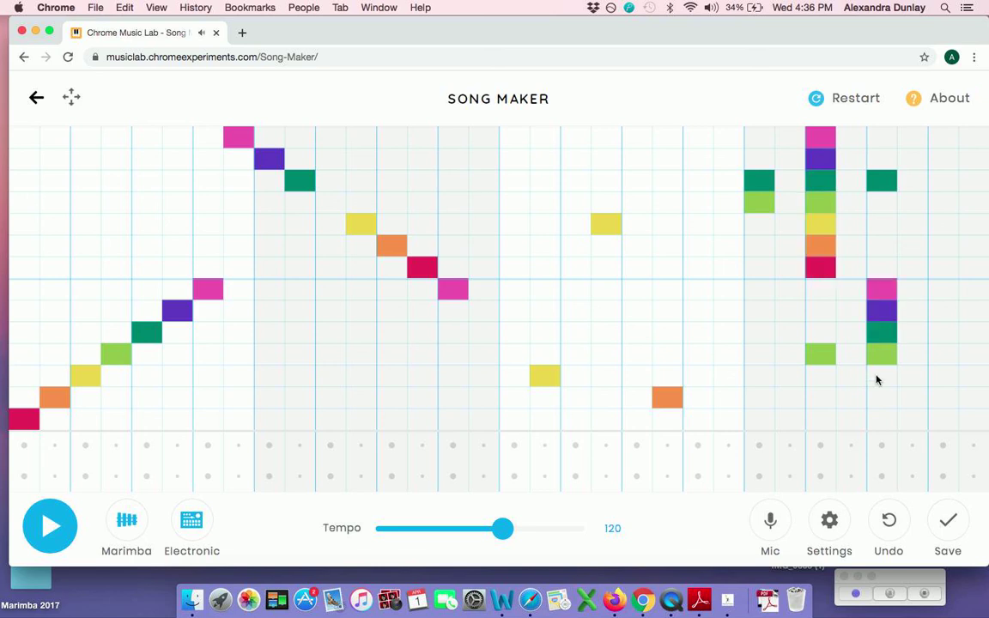
left_click(880, 375)
left_click(881, 397)
left_click(882, 419)
left_click(881, 181)
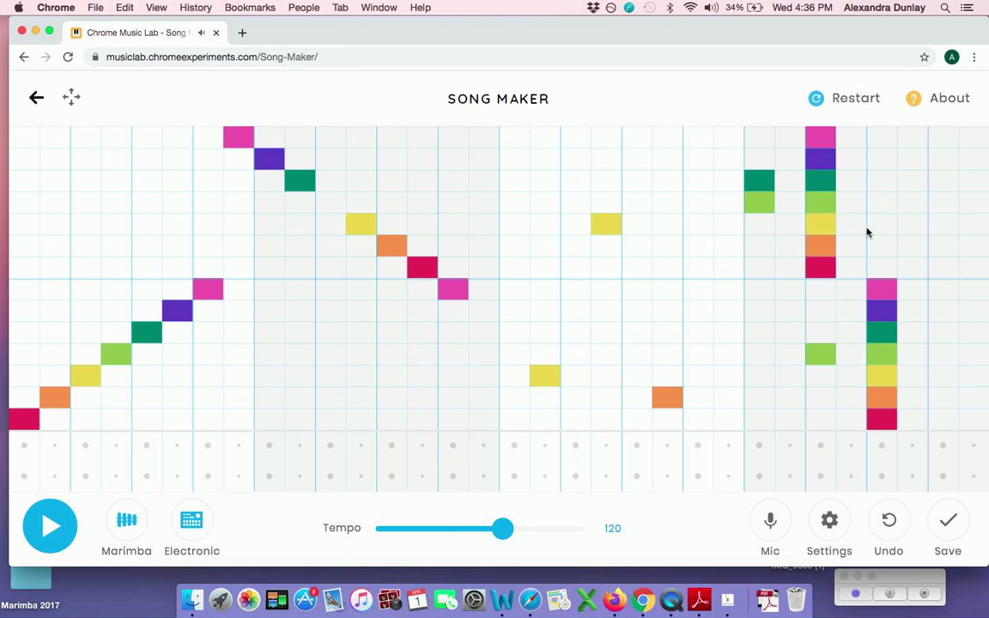
left_click(822, 359)
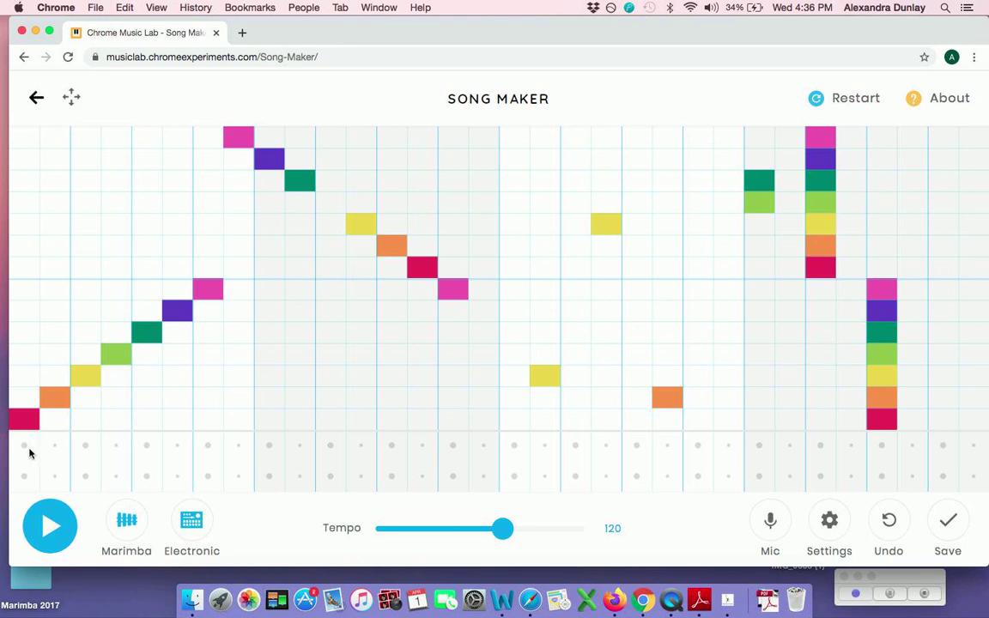
- Add percussion circles in columns 1, 3, 4, 7, 9 and 10, and triangles in columns 2, 5, 8 and 11
left_click(24, 476)
left_click(58, 446)
left_click(85, 476)
left_click(116, 476)
left_click(148, 444)
left_click(208, 476)
left_click(239, 445)
left_click(269, 476)
left_click(300, 476)
left_click(331, 445)
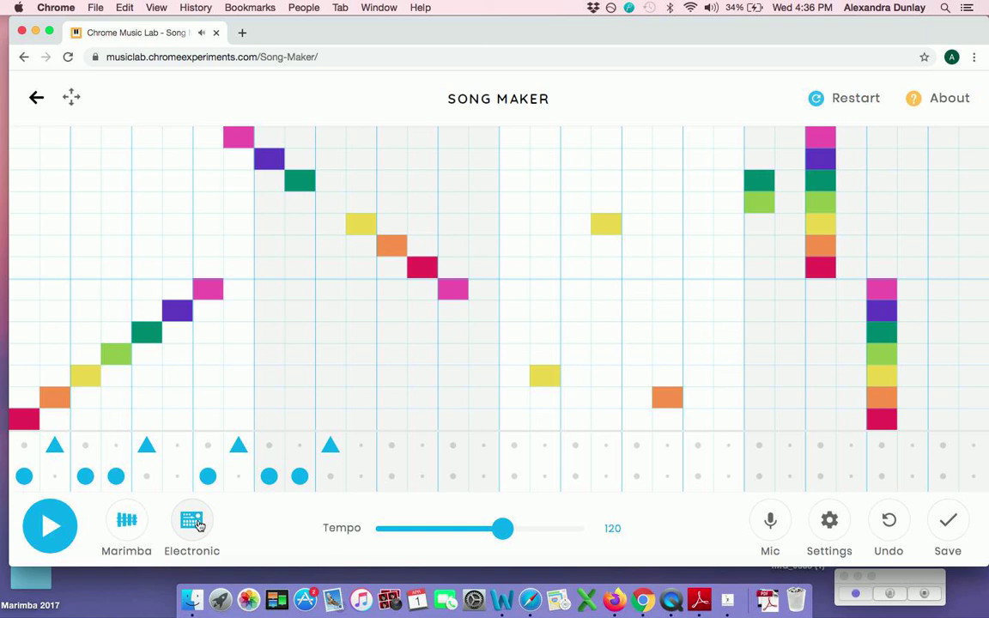
- Switch the percussion to Blocks and add circles in columns 13, 15 and 16 and triangles in columns 14 and 17
left_click(195, 522)
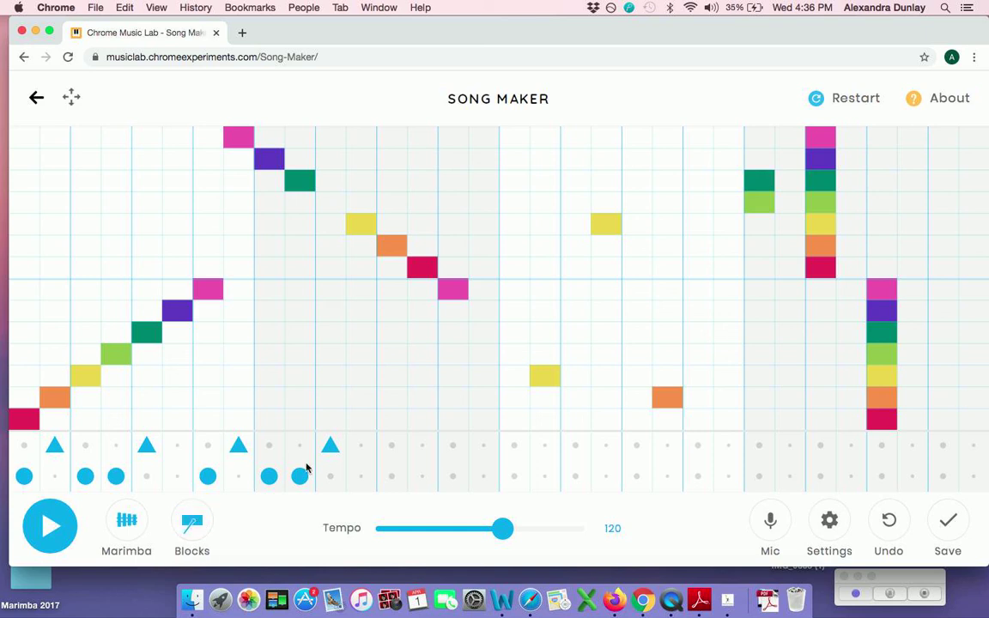
left_click(391, 476)
left_click(422, 445)
left_click(452, 476)
left_click(484, 476)
left_click(514, 445)
- Switch the percussion to Kit and add circles in columns 19 and 21 and triangles in columns 20 and 22
left_click(181, 547)
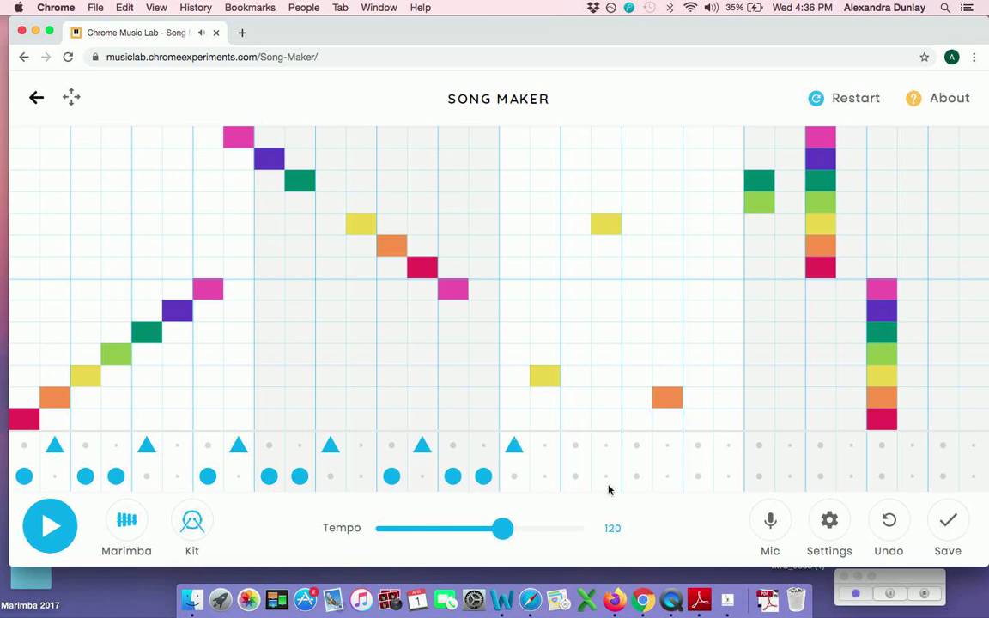
left_click(576, 476)
left_click(605, 445)
left_click(637, 476)
left_click(667, 475)
left_click(668, 447)
left_click(666, 481)
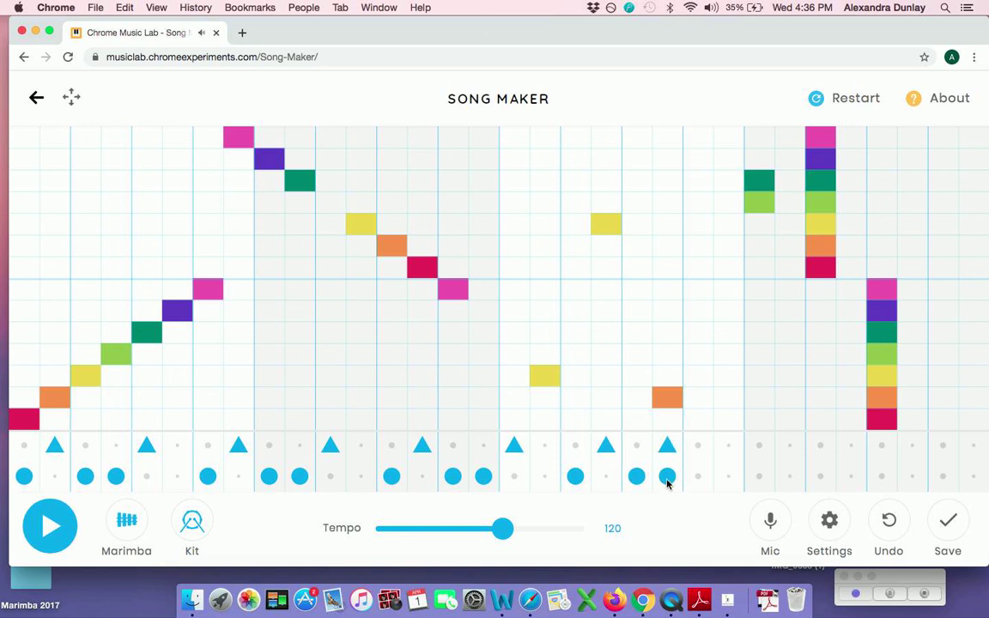
- Switch the percussion to Conga and add triangles in columns 23 and 24 and circles in columns 25 and 26
left_click(194, 534)
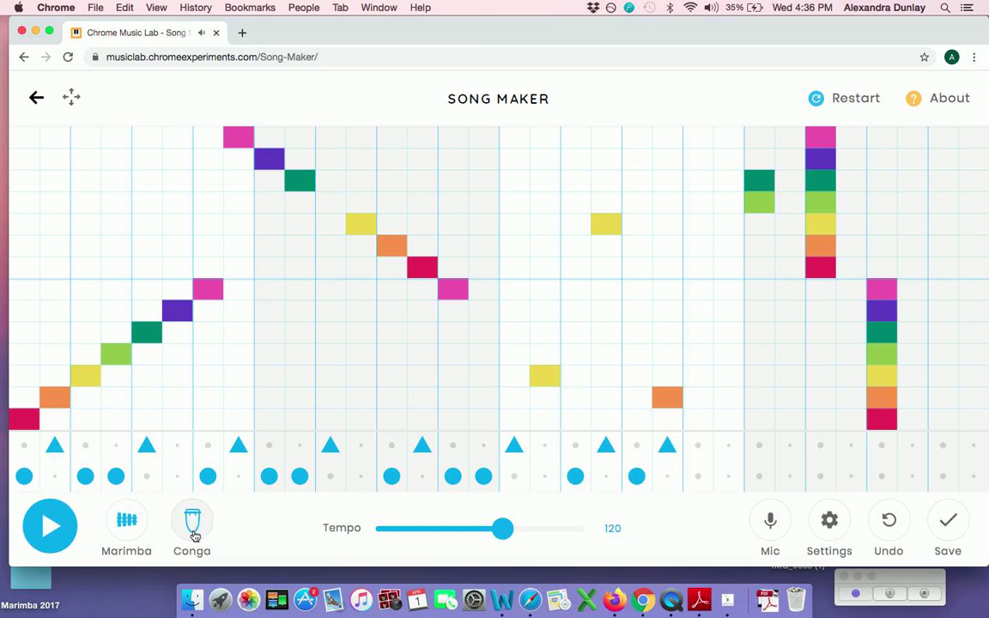
left_click(697, 445)
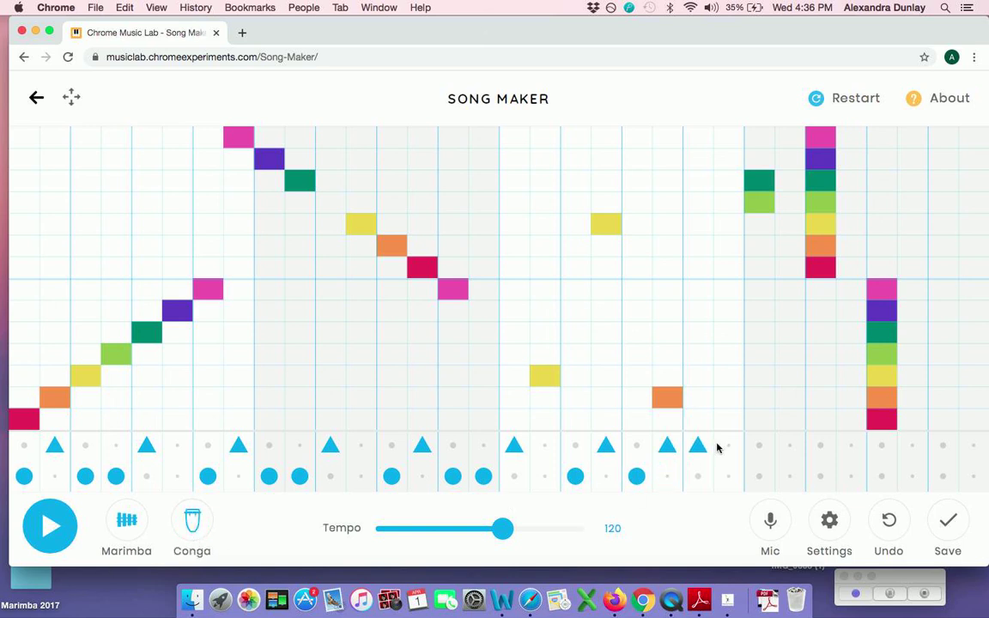
left_click(728, 445)
left_click(759, 476)
left_click(790, 476)
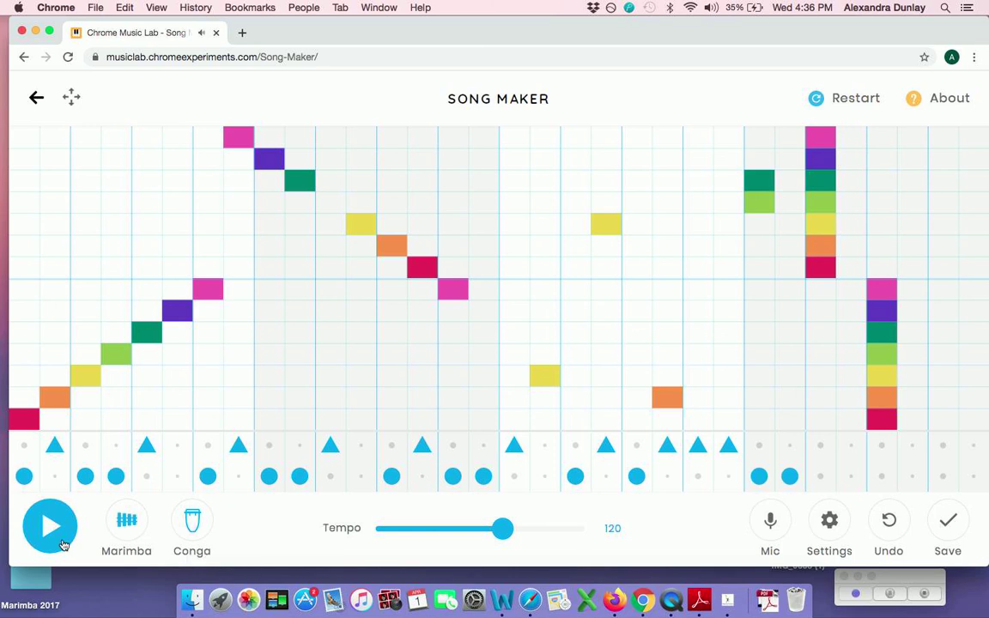
- Switch the percussion to Electronic, play the song and stop the playback
left_click(183, 534)
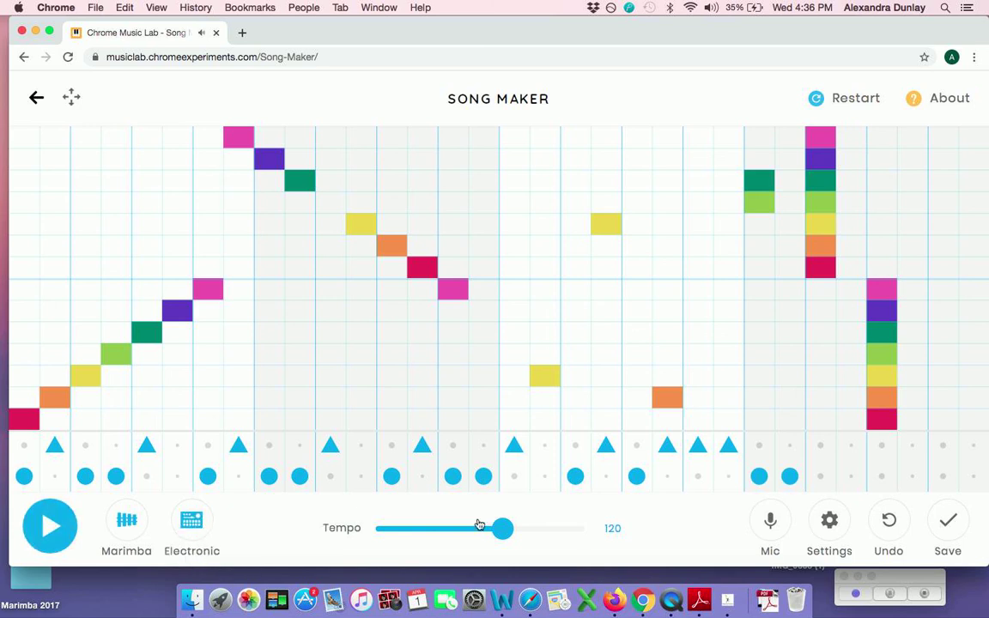
left_click(53, 526)
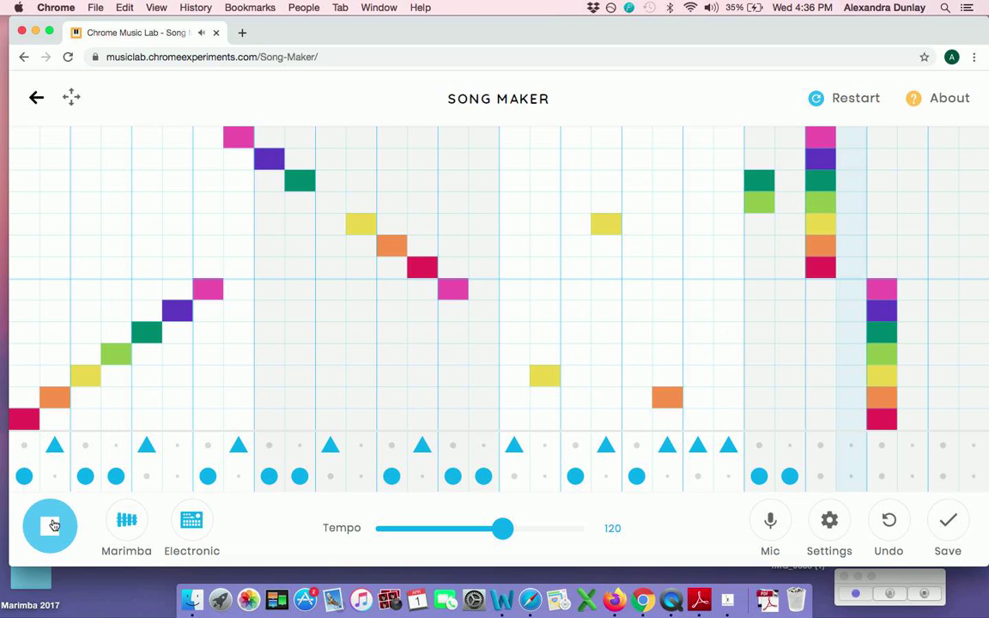
left_click(51, 525)
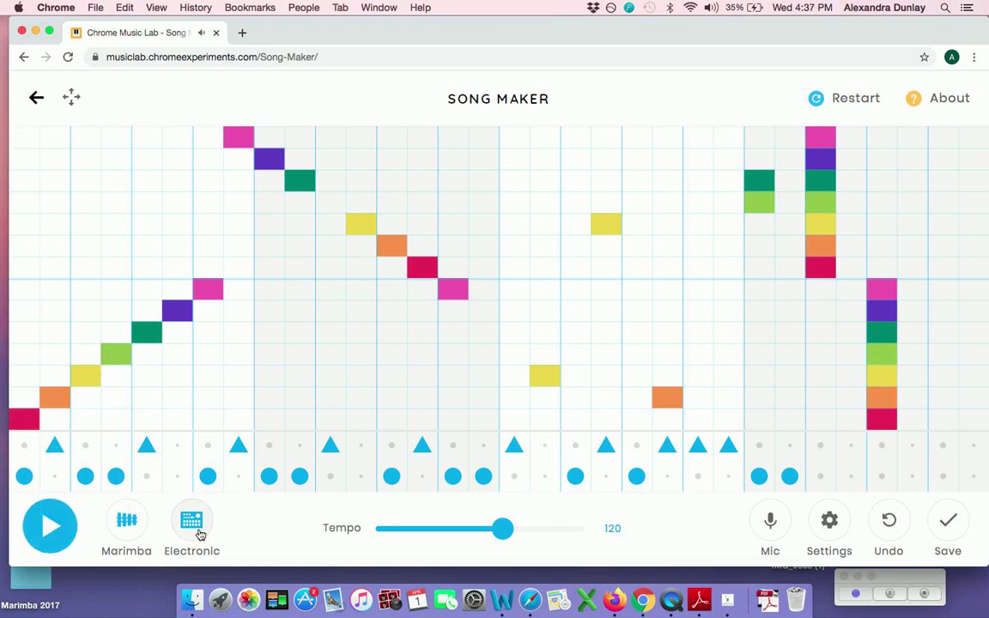
- Erase the rising melody run in columns 1 to 7 and the first two notes of the descending run
left_click(21, 417)
left_click(57, 397)
left_click(94, 374)
left_click(114, 353)
left_click(146, 333)
left_click(177, 311)
left_click(206, 289)
left_click(238, 137)
left_click(269, 159)
left_click(300, 202)
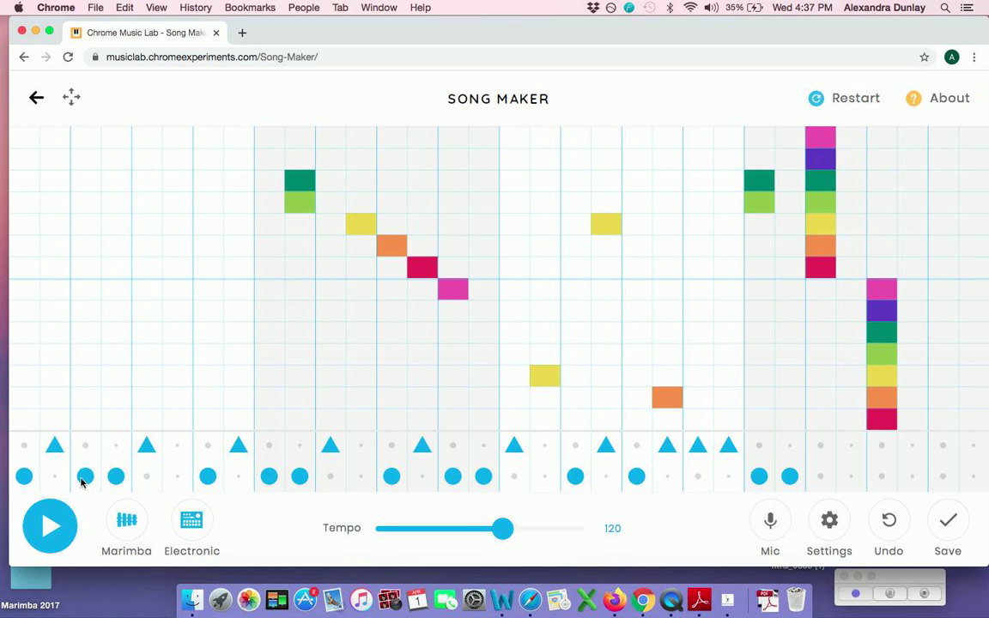
- Remove the percussion circle in column 3 and the percussion triangle in column 8
left_click(85, 476)
left_click(112, 482)
left_click(107, 480)
left_click(238, 446)
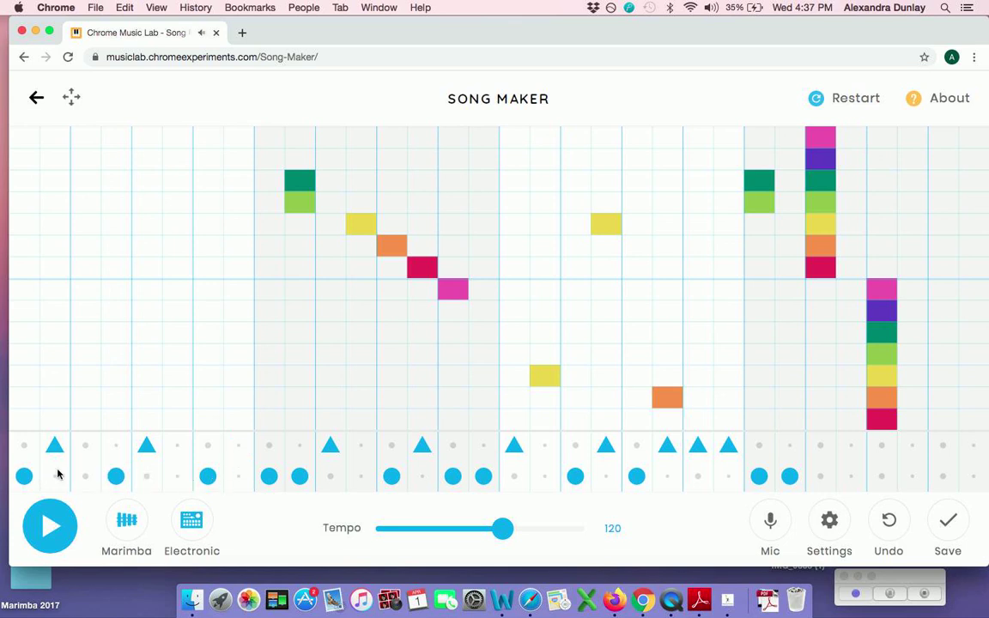
- Rework the percussion in columns 8 to 12 to circles in columns 8 and 11 and triangles in columns 9 and 12 only
left_click(238, 478)
left_click(270, 449)
left_click_drag(282, 481, 301, 478)
left_click(331, 455)
left_click(333, 477)
left_click(362, 446)
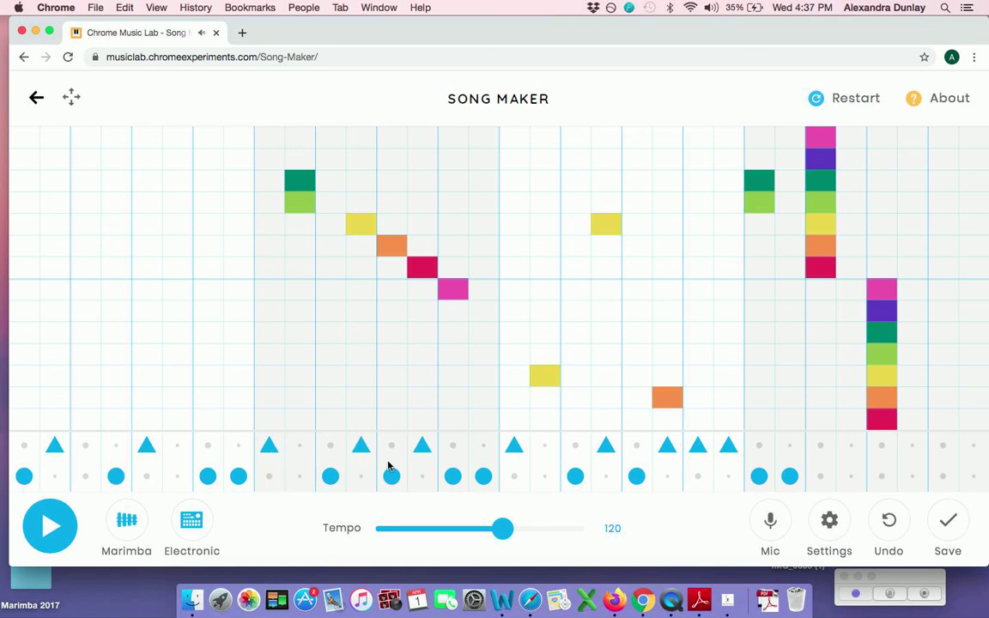
- Erase the two tall stacks of melody notes in columns 27 and 29 of the fourth bar
mouse_move(882, 291)
left_mouse_down()
mouse_move(894, 344)
mouse_move(889, 410)
mouse_move(839, 331)
mouse_move(822, 264)
left_mouse_up()
left_click(821, 223)
left_click(822, 181)
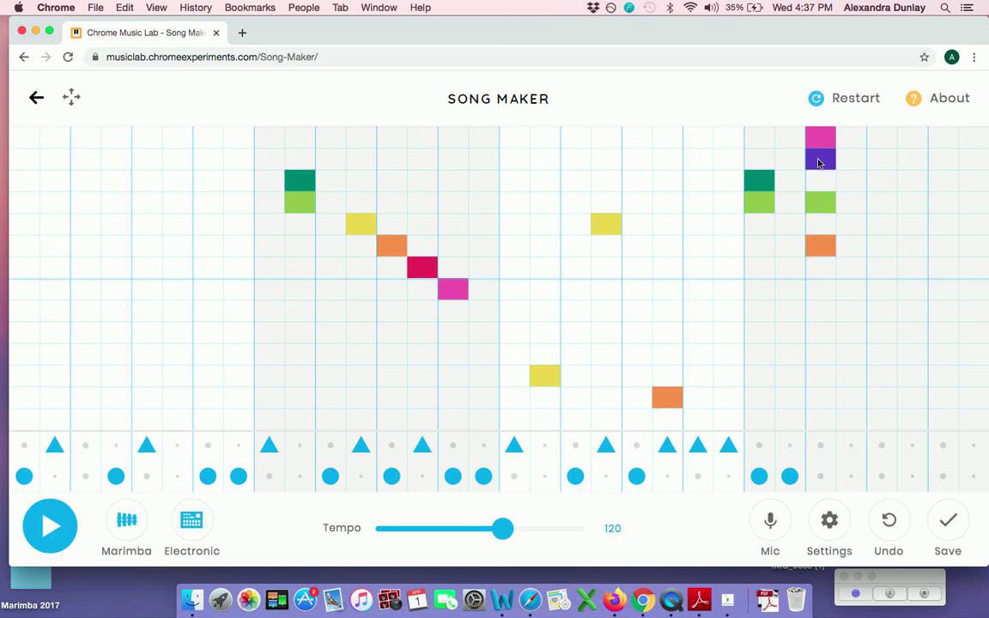
left_click(820, 159)
left_click(820, 138)
left_click(816, 206)
left_click(823, 245)
- Erase the green pair of notes in column 25 and the three isolated melody notes in the third bar
left_click(760, 202)
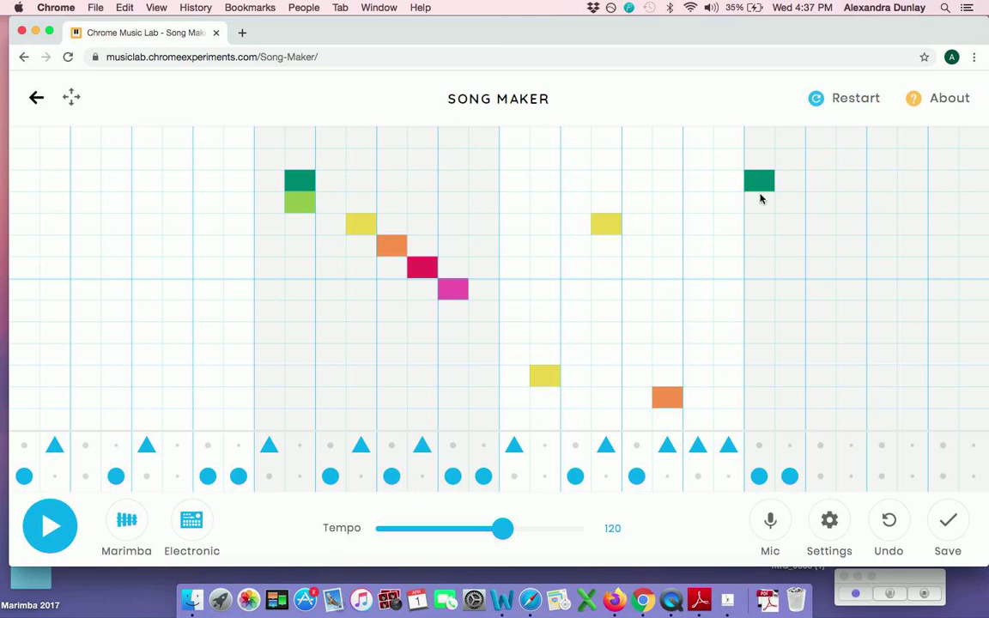
left_click(760, 181)
left_click(663, 401)
left_click(548, 376)
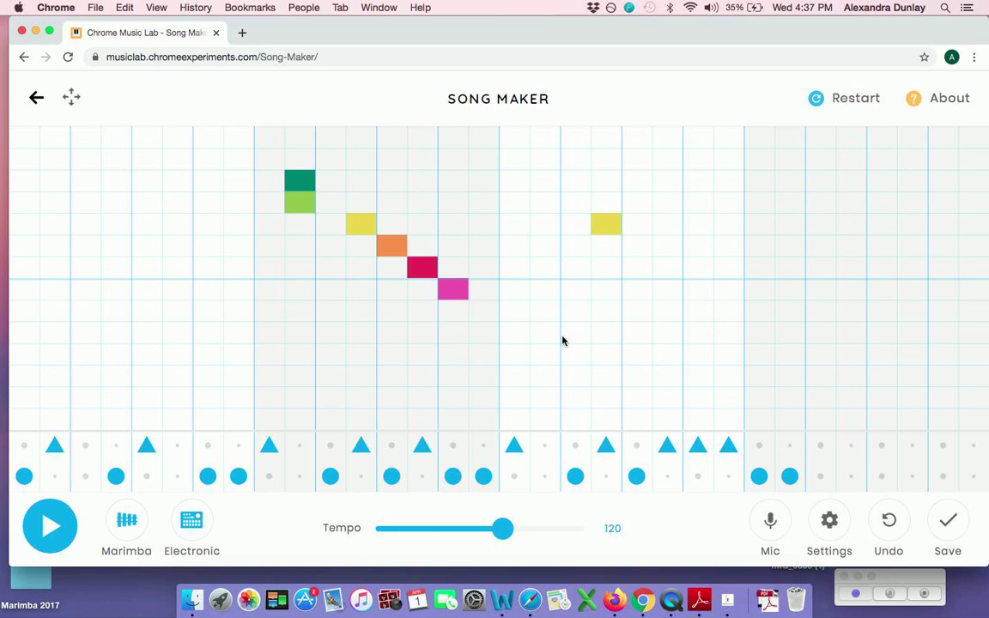
left_click(605, 224)
- Erase all the remaining melody notes in the second bar
left_click(450, 292)
left_click(422, 267)
left_click(372, 248)
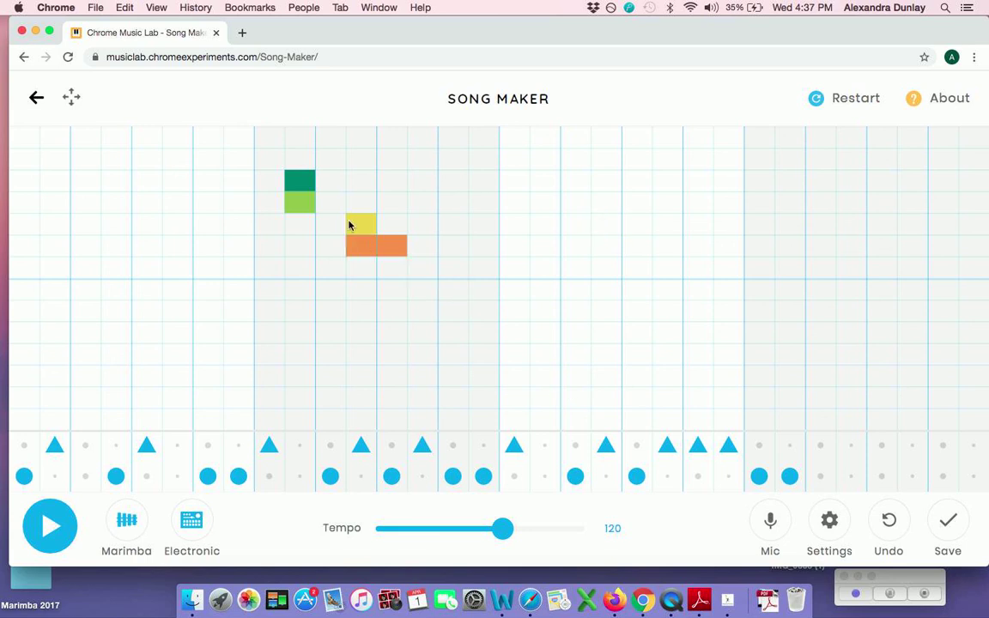
left_click(354, 223)
left_click(365, 246)
left_click(416, 248)
left_click(392, 248)
left_click(421, 251)
left_click(298, 199)
left_click(298, 183)
- Add dark green melody notes in columns 4 and 7, a lower-octave pink note in column 5 and an upper-octave red note in column 8
left_click(115, 333)
left_click(146, 290)
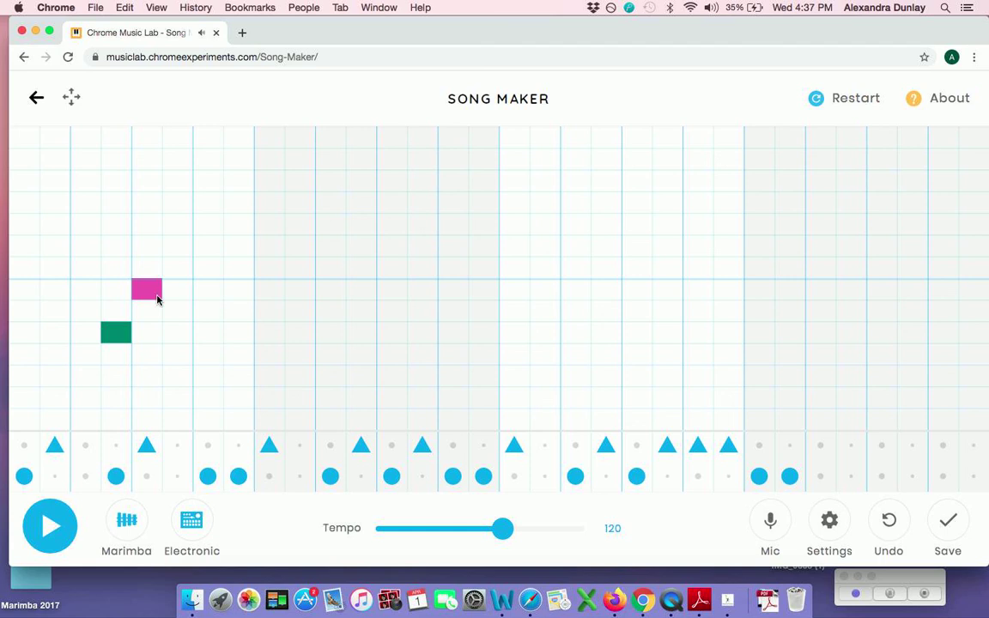
left_click(209, 333)
left_click(238, 267)
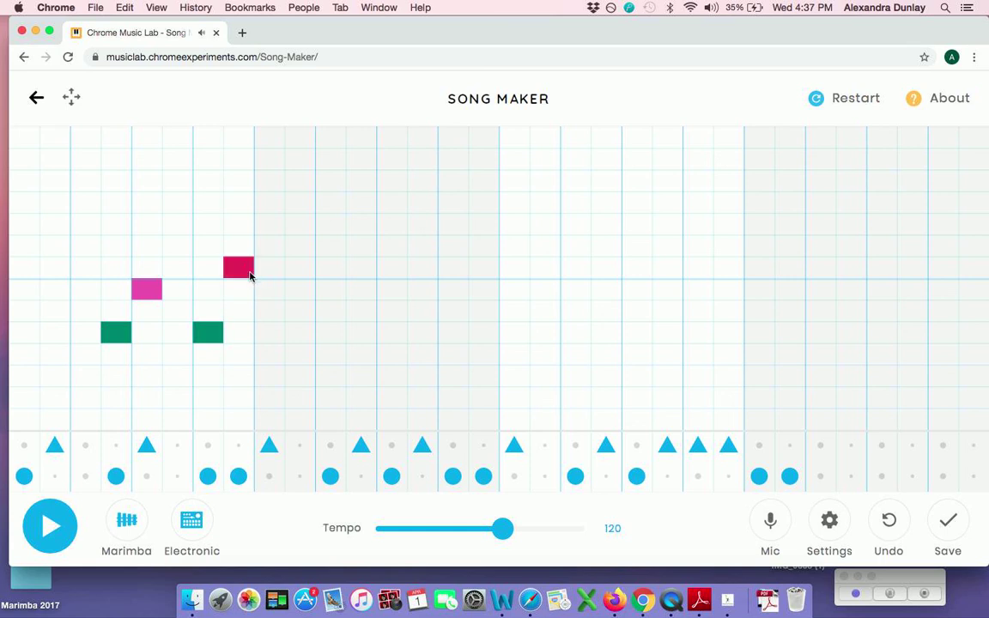
- Add a dark green note in column 10 and a five-note run descending from upper-octave orange to lower-octave dark green across columns 11 to 15
left_click(298, 334)
left_click(339, 248)
left_click(361, 268)
left_click(393, 291)
left_click(421, 311)
left_click(453, 333)
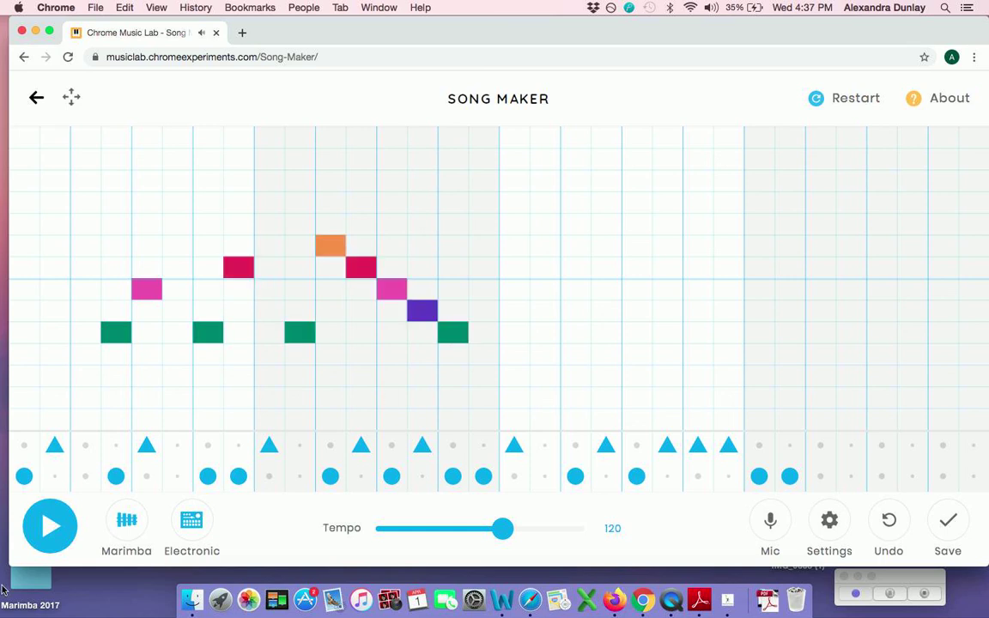
- Play and stop the song, and replay it with the tempo set to 41
left_click(50, 524)
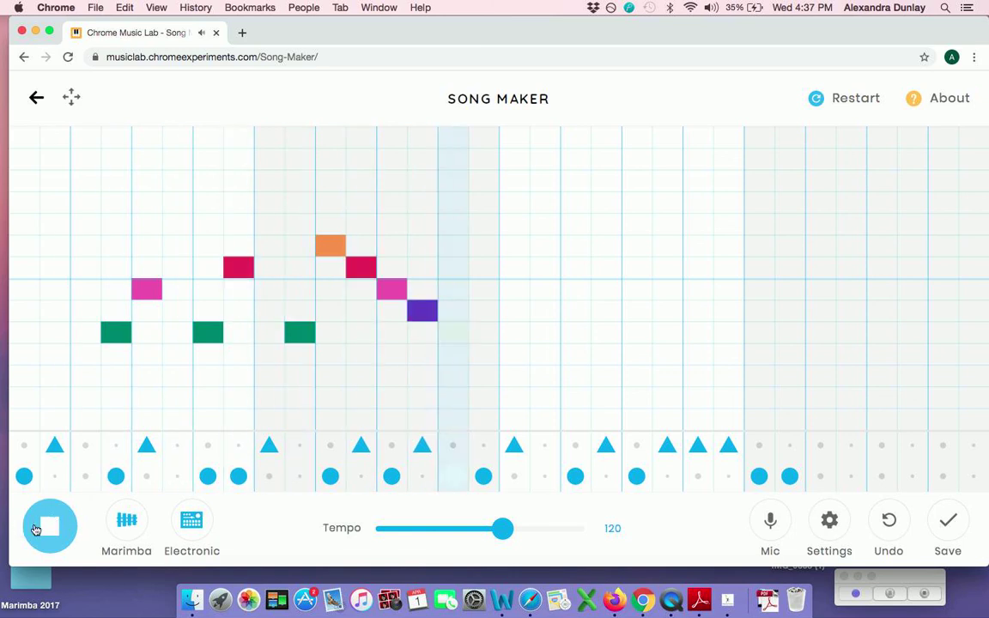
left_click(50, 528)
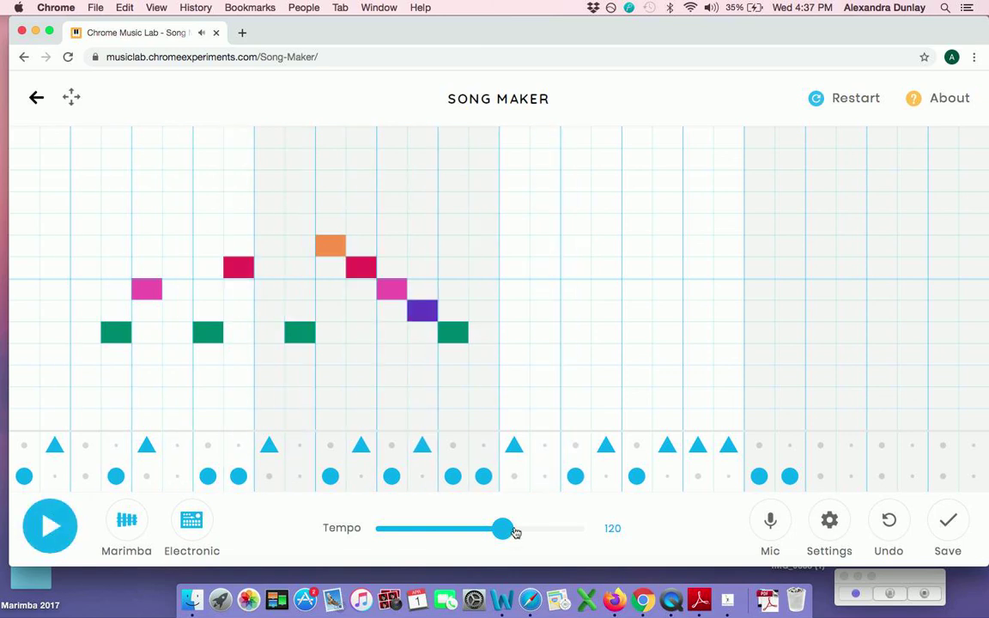
left_click_drag(503, 530, 318, 546)
left_click(49, 532)
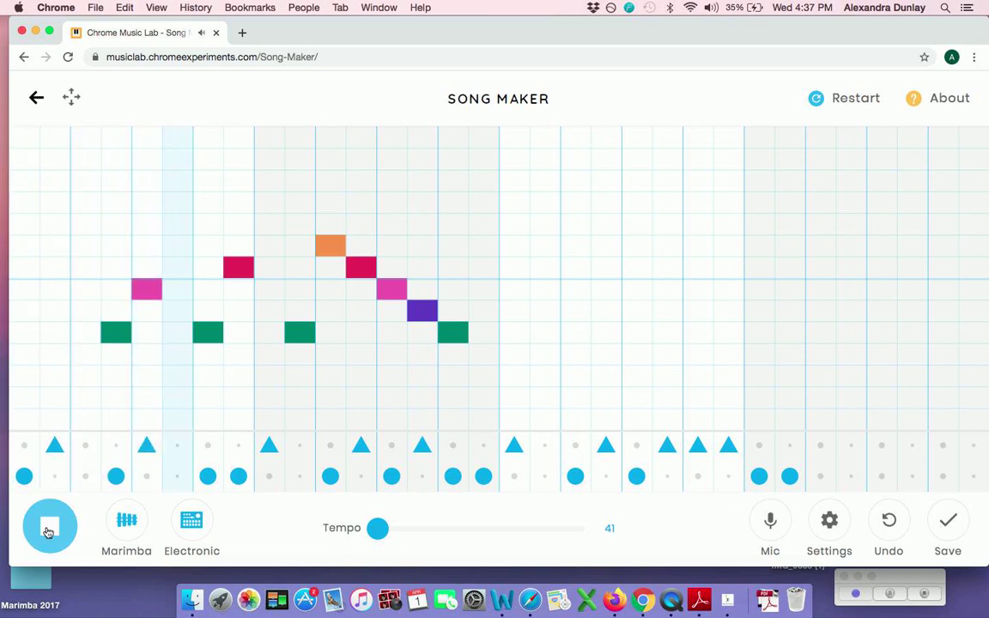
- Stop playback, play and stop the song at tempo 240, and set the tempo to 105
left_click(49, 532)
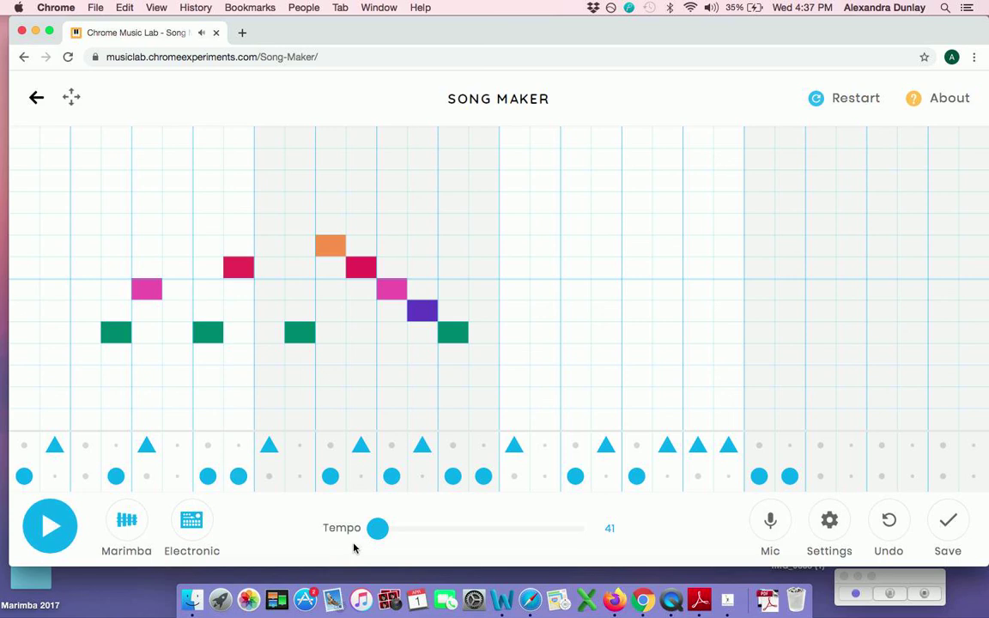
left_click_drag(380, 530, 602, 533)
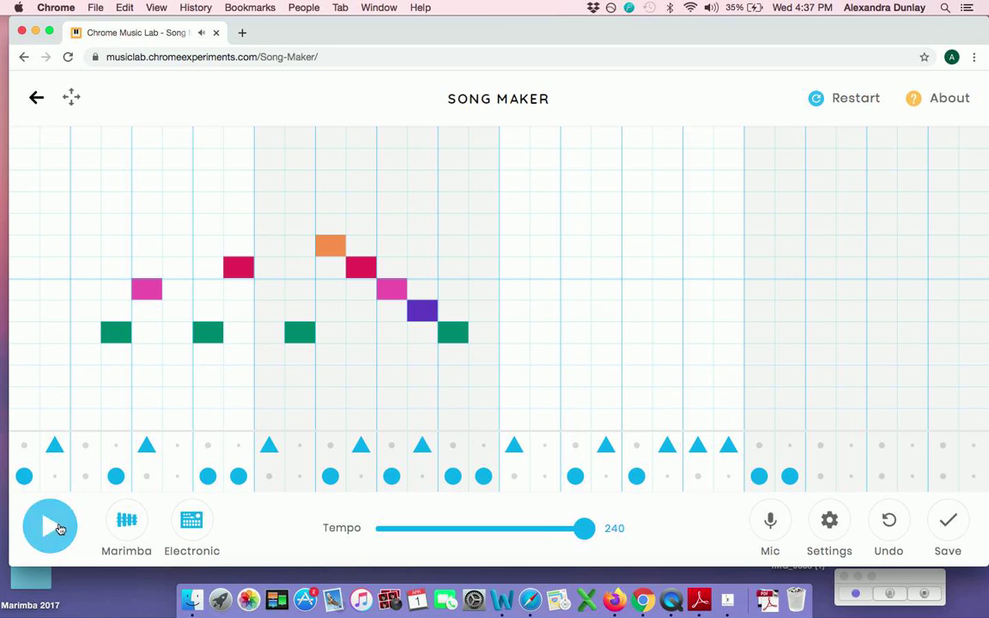
left_click(52, 528)
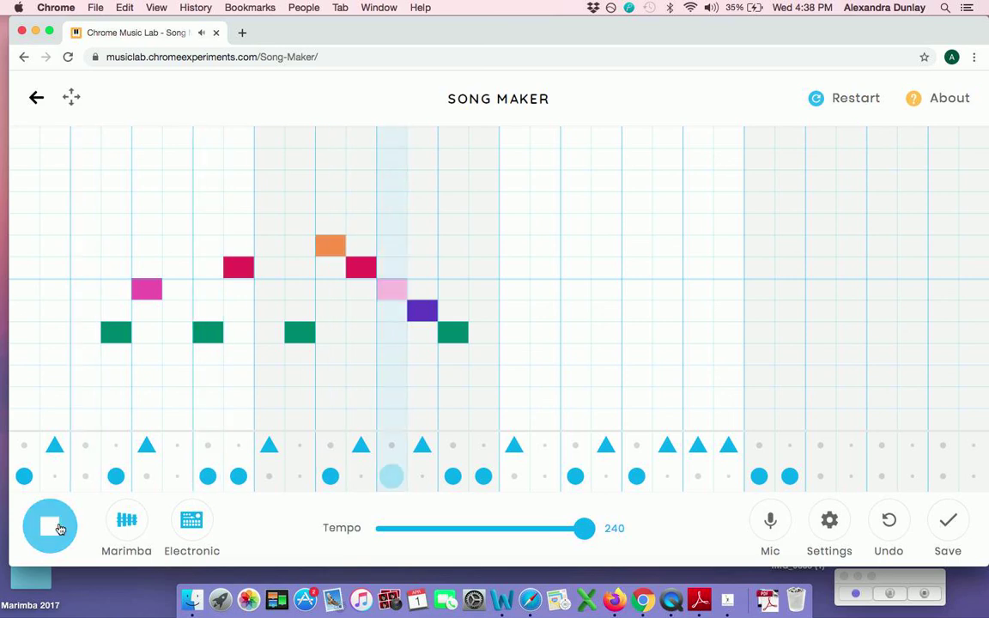
left_click(61, 530)
left_click_drag(584, 530, 488, 536)
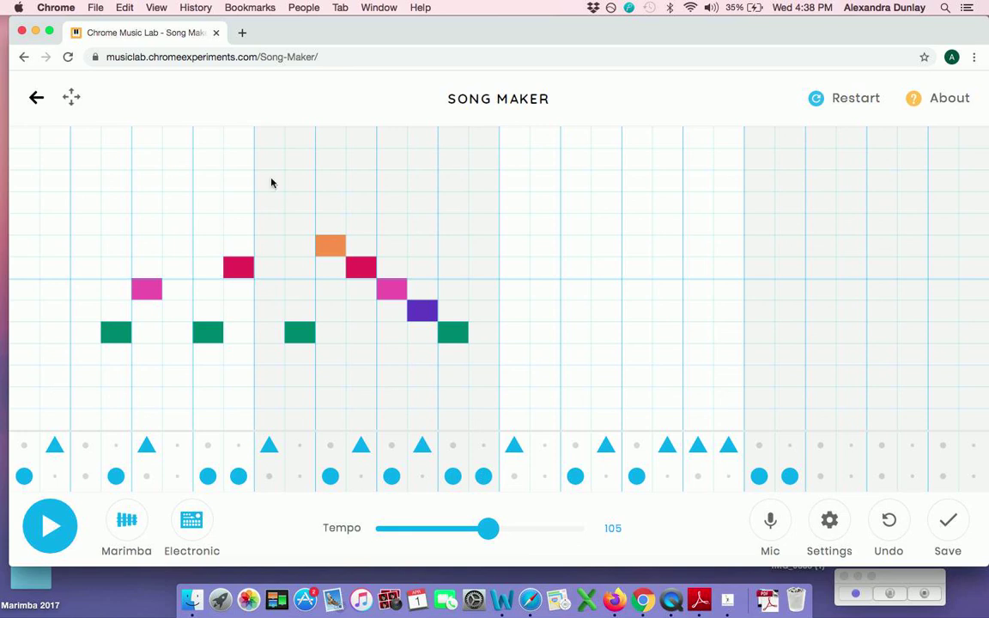
- Save the song, copy its share link and return to the note grid
left_click(943, 537)
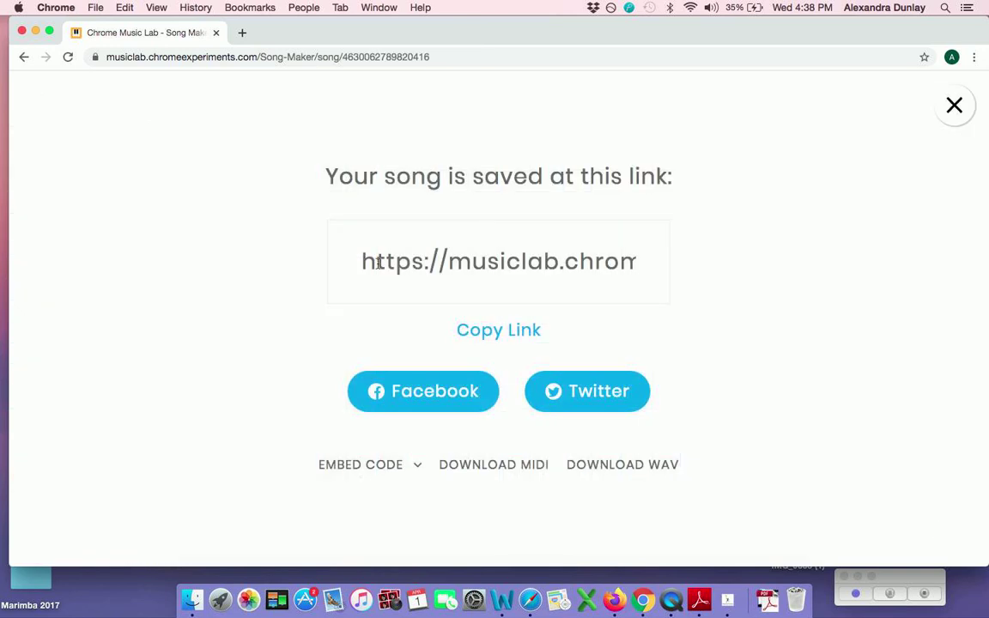
left_click_drag(327, 258, 697, 264)
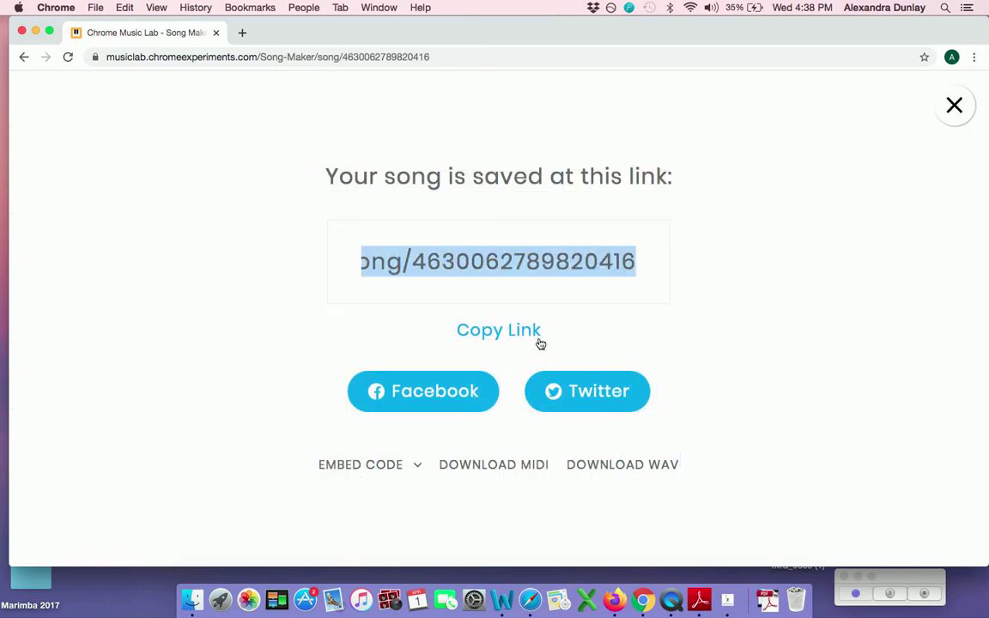
left_click(533, 337)
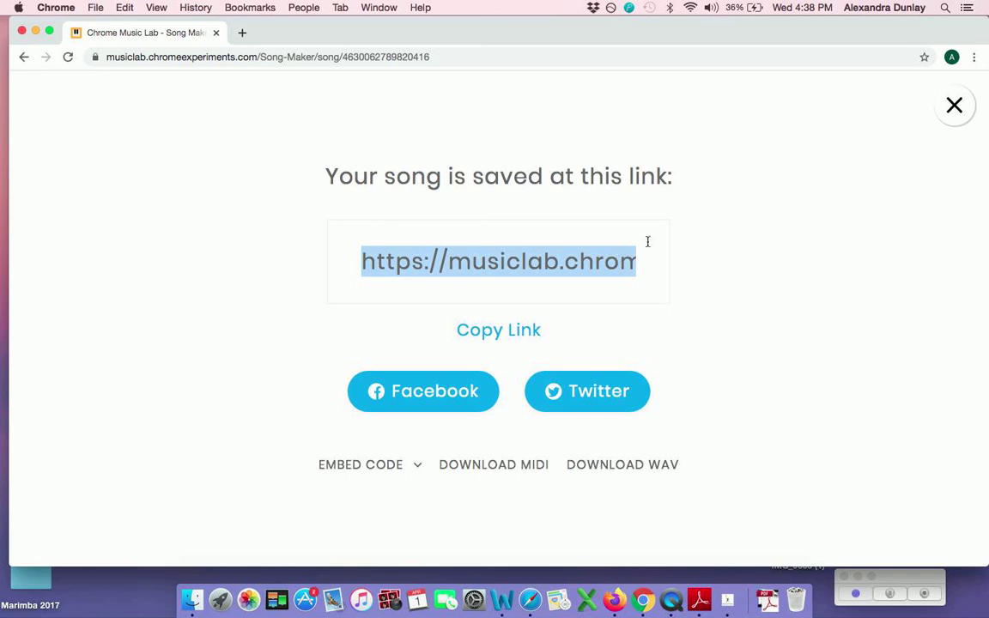
right_click(687, 230)
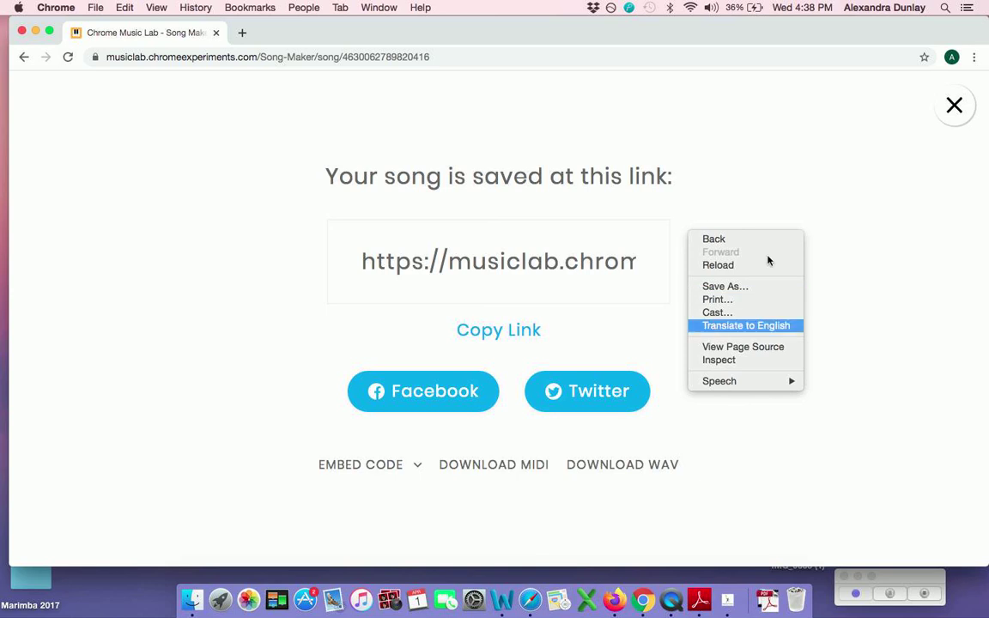
left_click(759, 209)
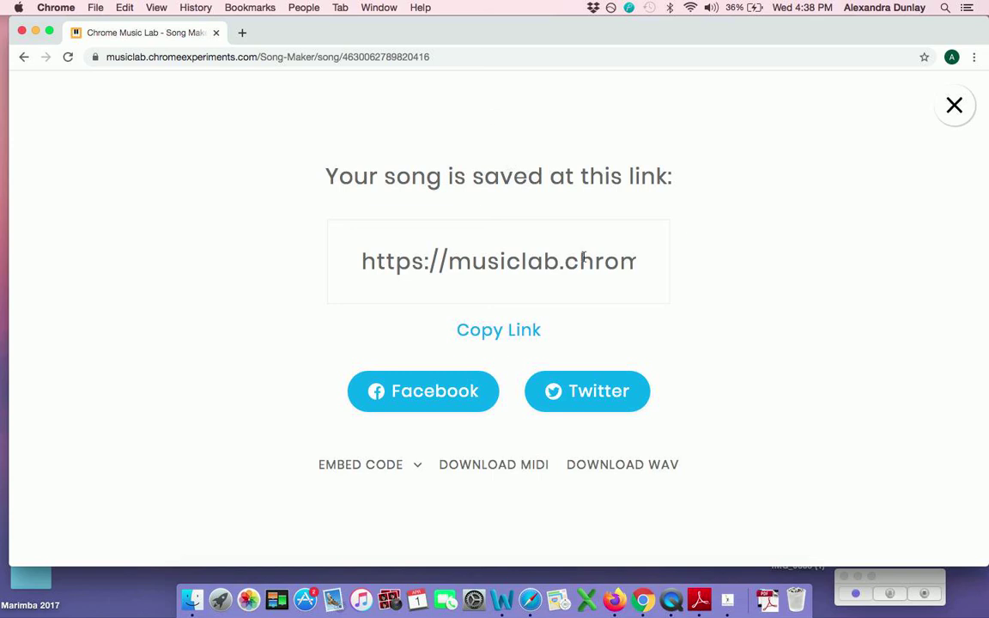
left_click(955, 106)
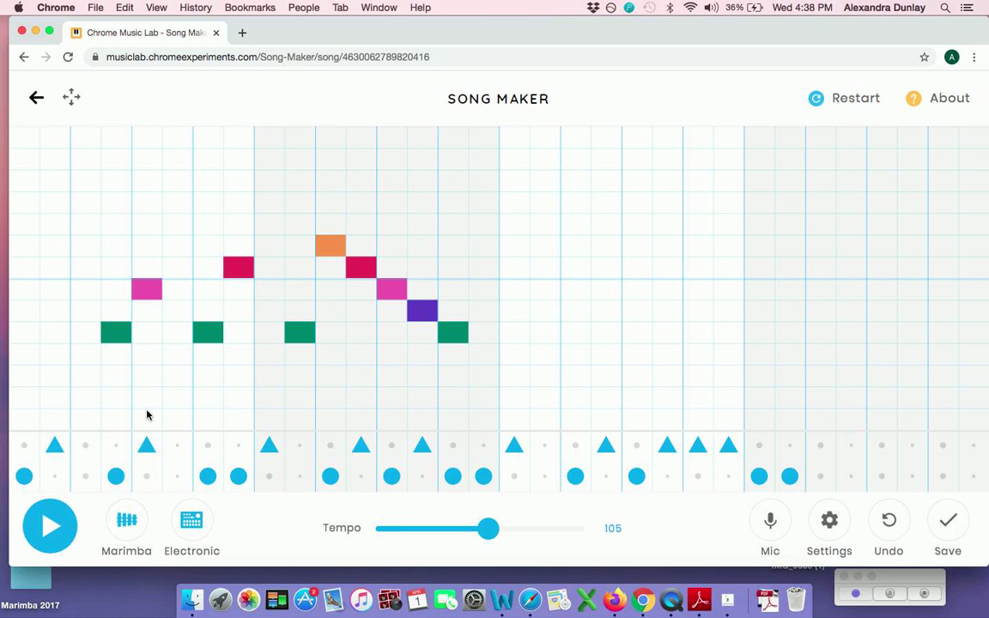
- Add upper-octave notes: yellow in column 9, orange in column 23, dark green across columns 24 and 25, and red above lower-octave pink in column 27
left_click(260, 220)
left_click_drag(707, 250, 760, 181)
left_click_drag(833, 275, 830, 290)
- Add a lower-octave yellow note in column 19 and lower-octave pink notes in columns 17 and 20
left_click(567, 375)
left_click(513, 290)
left_click(605, 290)
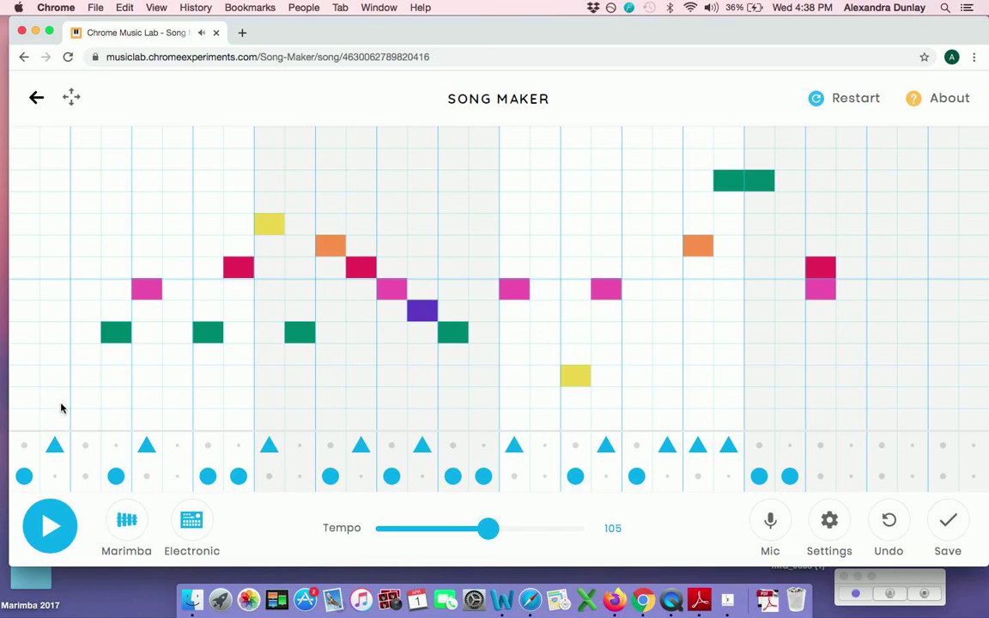